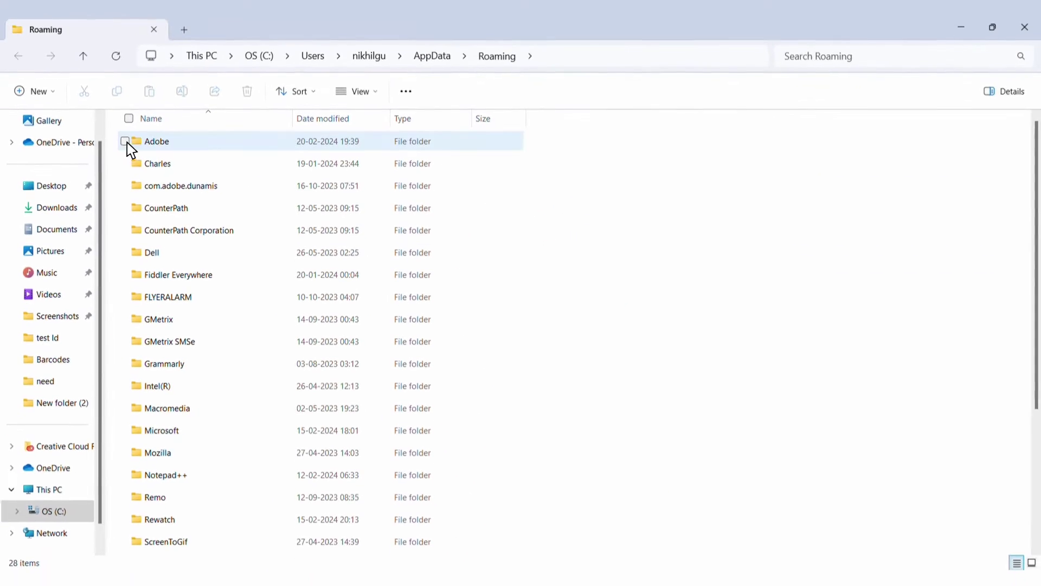
Rename the InDesign folder under AppData\Roaming\Adobe to 'InDesign V1'.
{"action": "double_click", "coordinate": [20, 340]}
{"action": "scroll", "coordinate": [163, 434], "scroll_direction": "down", "scroll_amount": 8}
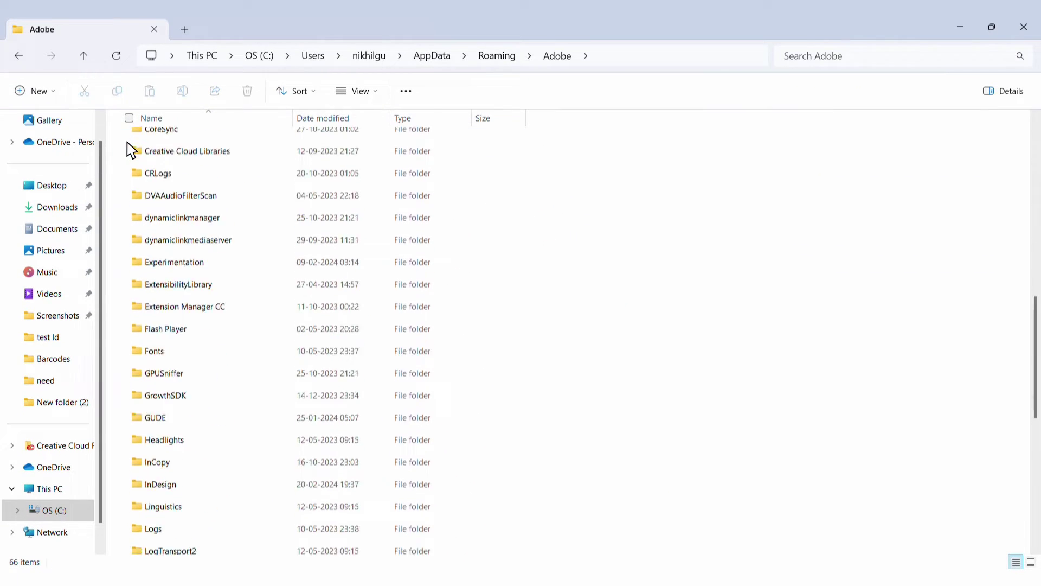
{"action": "scroll", "coordinate": [129, 271], "scroll_direction": "down", "scroll_amount": 1}
{"action": "left_click", "coordinate": [125, 433]}
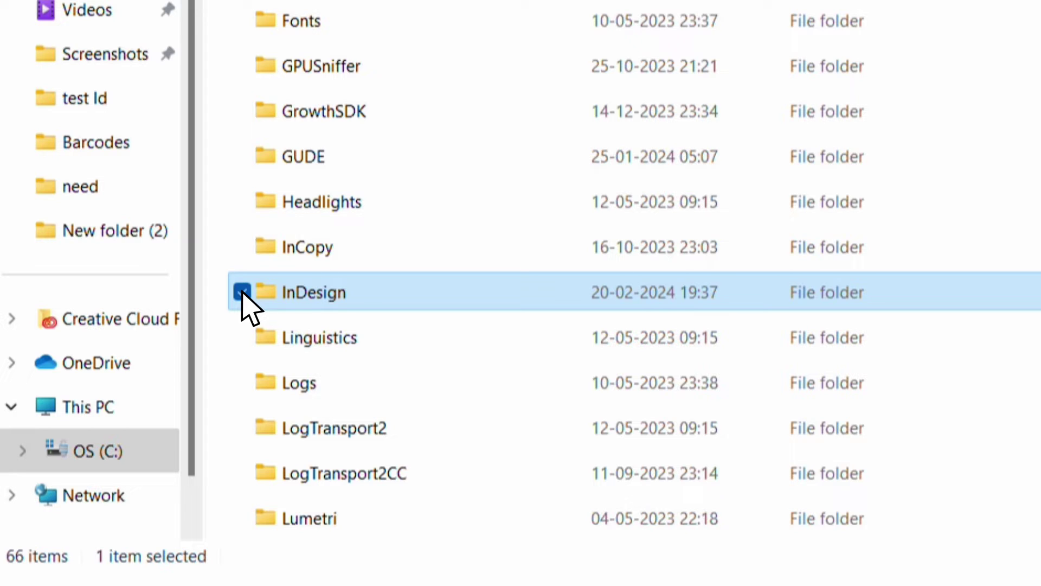
{"action": "left_click", "coordinate": [318, 303]}
{"action": "key", "text": "End"}
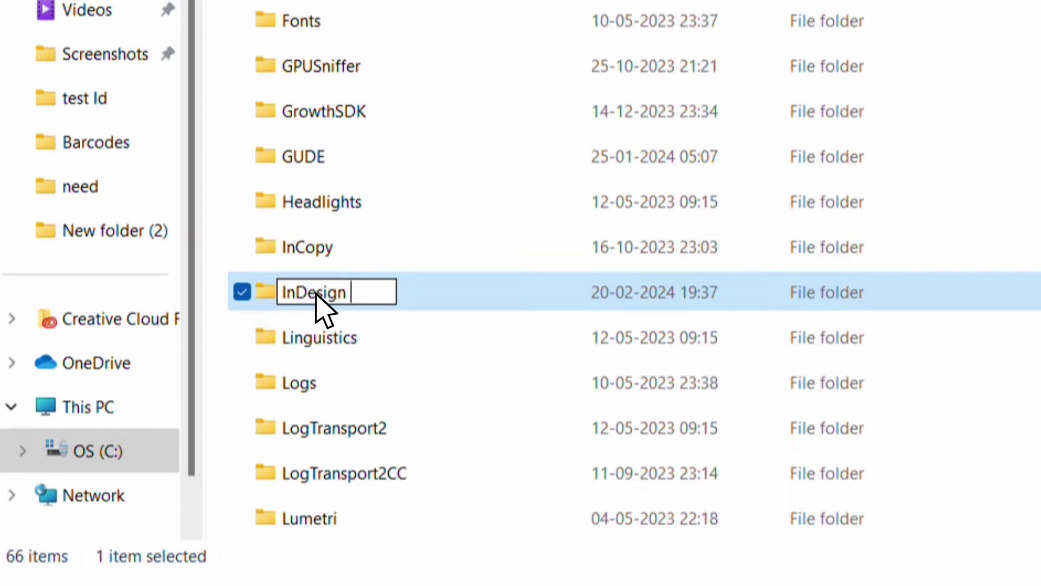
{"action": "type", "text": "V1"}
{"action": "key", "text": "Return"}
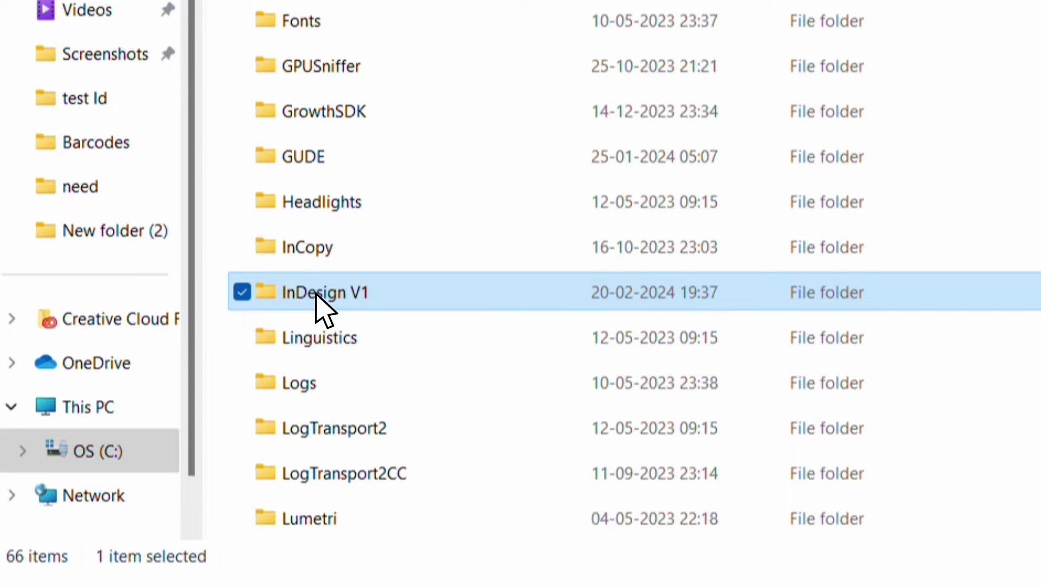
Rename the InDesign folder under AppData\Local\Adobe to 'InDesign V1'.
{"action": "left_click", "coordinate": [426, 59]}
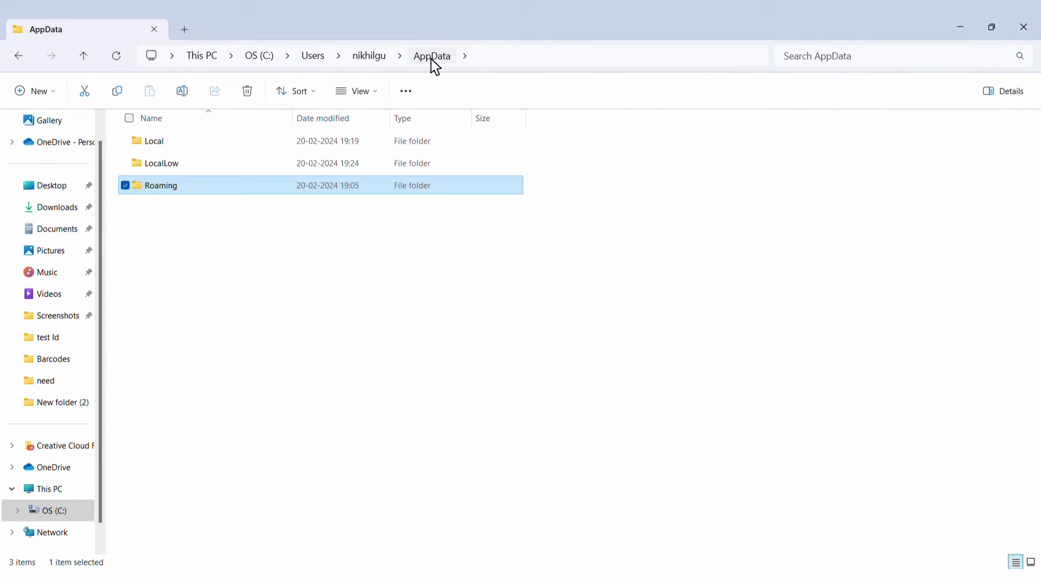
{"action": "double_click", "coordinate": [157, 148]}
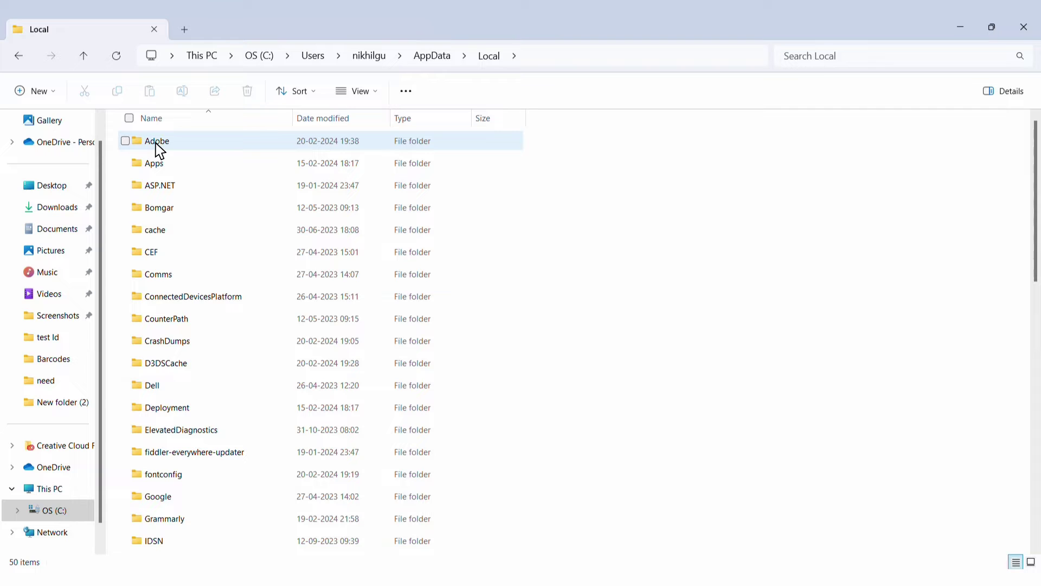
{"action": "double_click", "coordinate": [158, 147]}
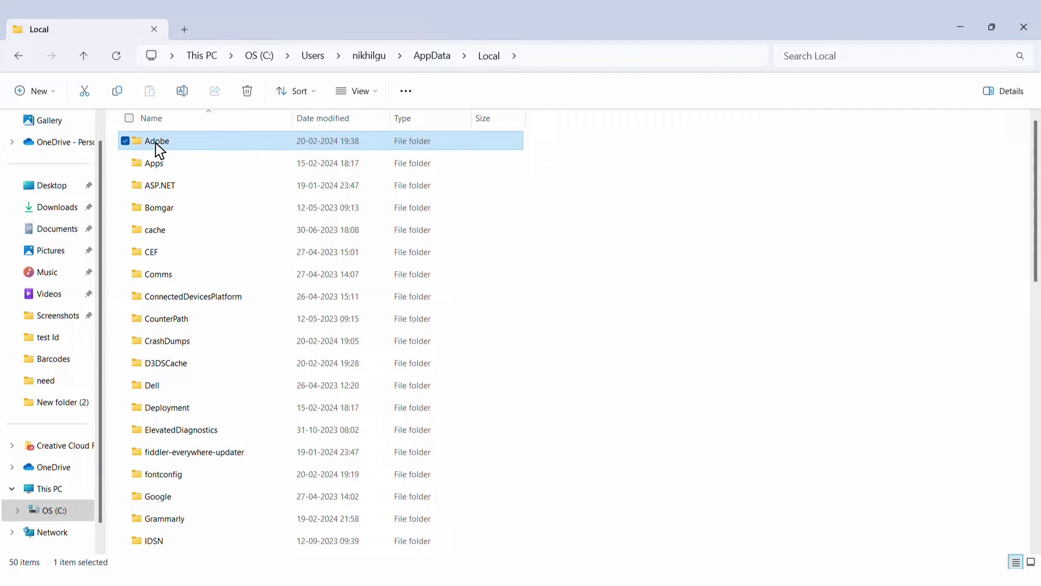
{"action": "left_click", "coordinate": [164, 348]}
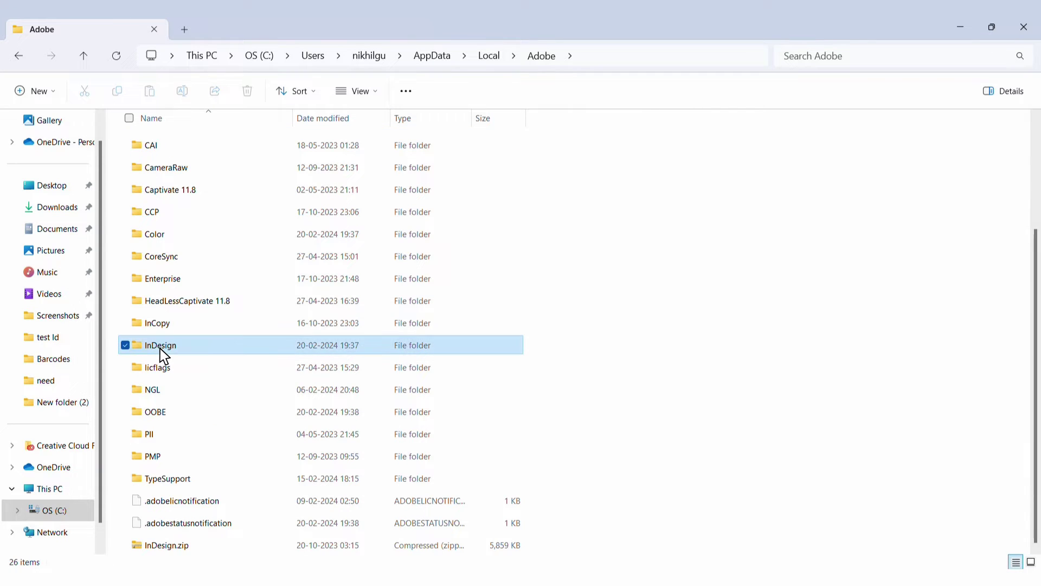
{"action": "left_click", "coordinate": [162, 348]}
{"action": "key", "text": "End"}
{"action": "type", "text": "V1"}
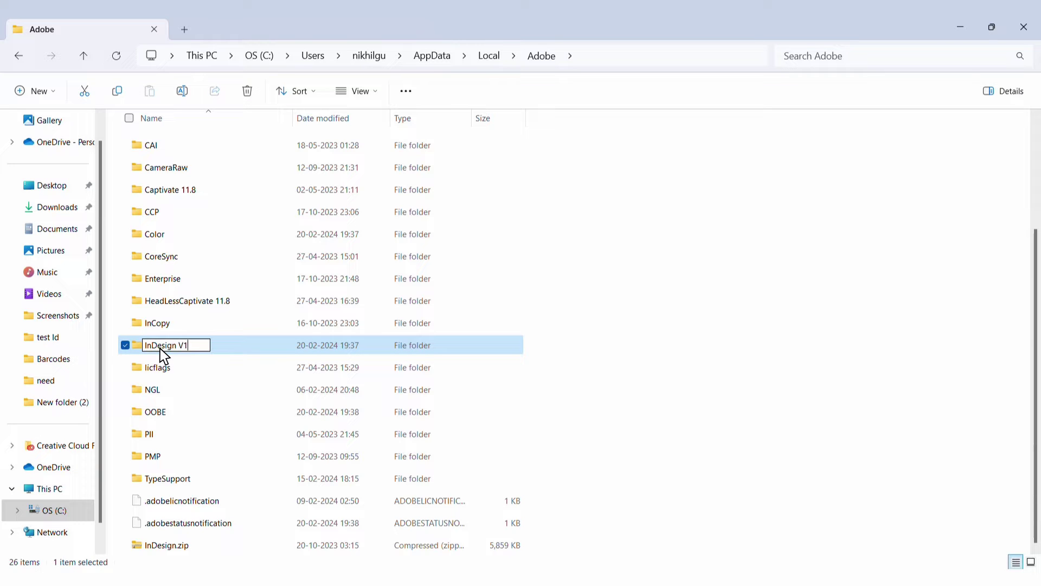
{"action": "key", "text": "Return"}
Launch Adobe InDesign 2024, then return to AppData\Roaming\Adobe to find the recreated InDesign folder.
{"action": "type", "text": "ind"}
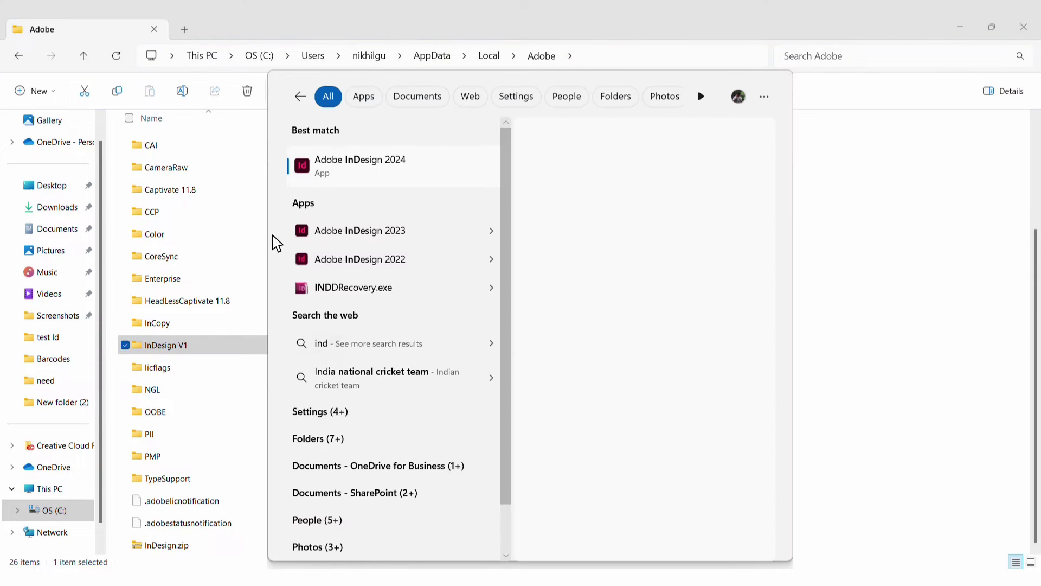
{"action": "left_click", "coordinate": [345, 171]}
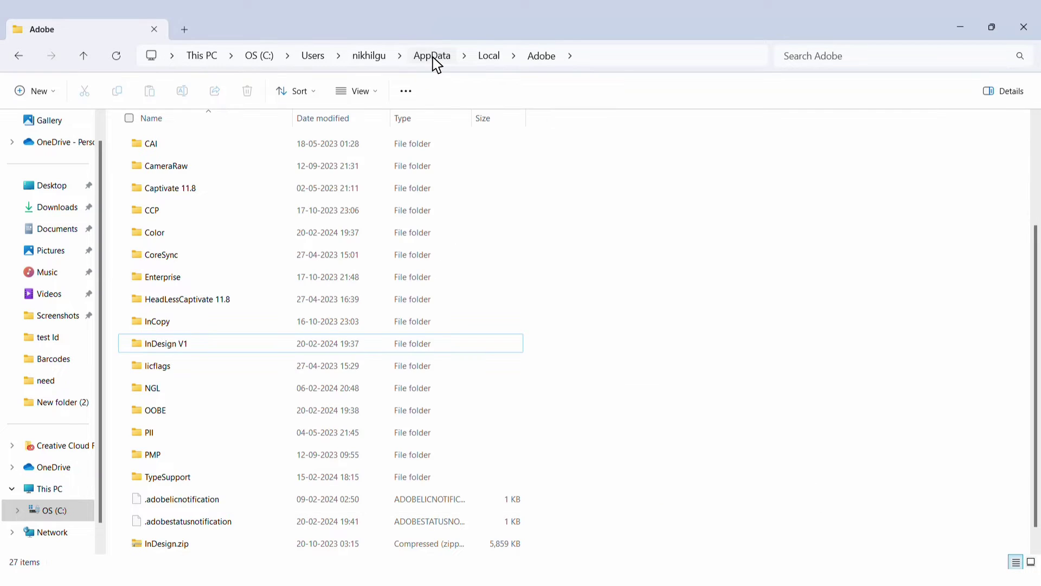
{"action": "left_click", "coordinate": [433, 55]}
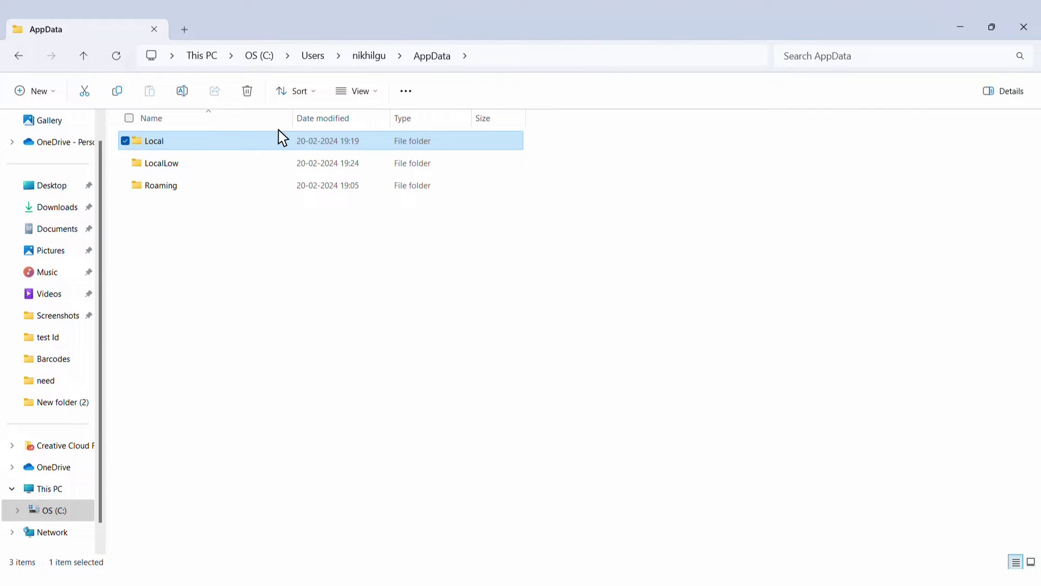
{"action": "double_click", "coordinate": [161, 188]}
{"action": "double_click", "coordinate": [156, 144]}
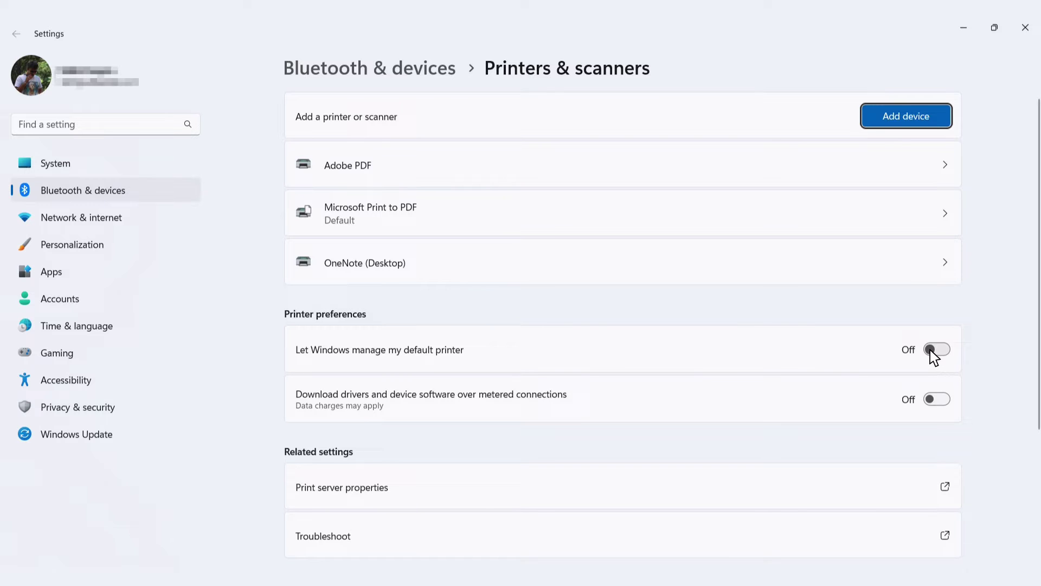
Open the Microsoft Print to PDF printer's page, with Windows default-printer management left off.
{"action": "left_click", "coordinate": [395, 224]}
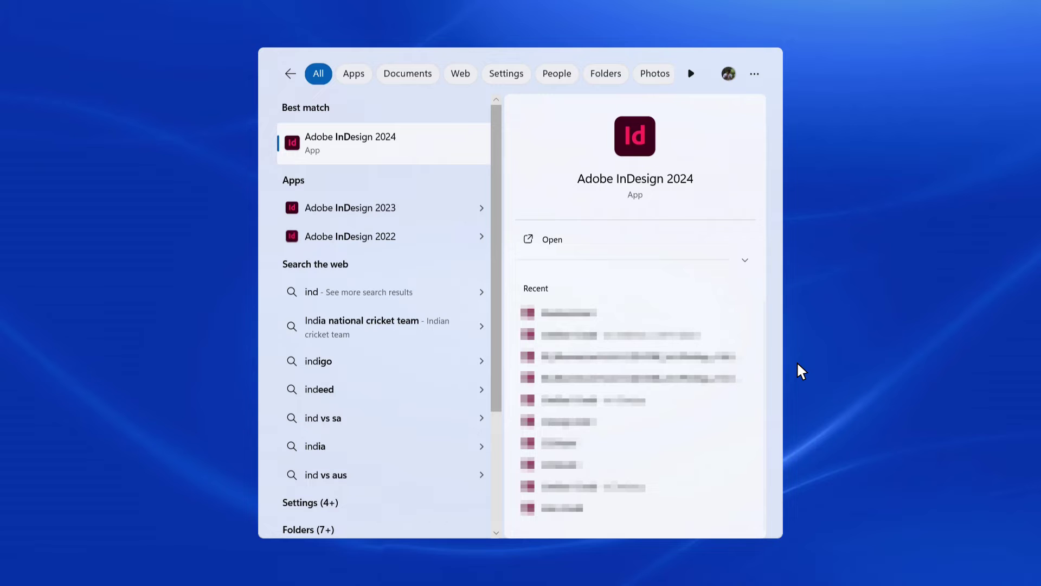
Run Adobe InDesign 2024 as administrator.
{"action": "right_click", "coordinate": [399, 146]}
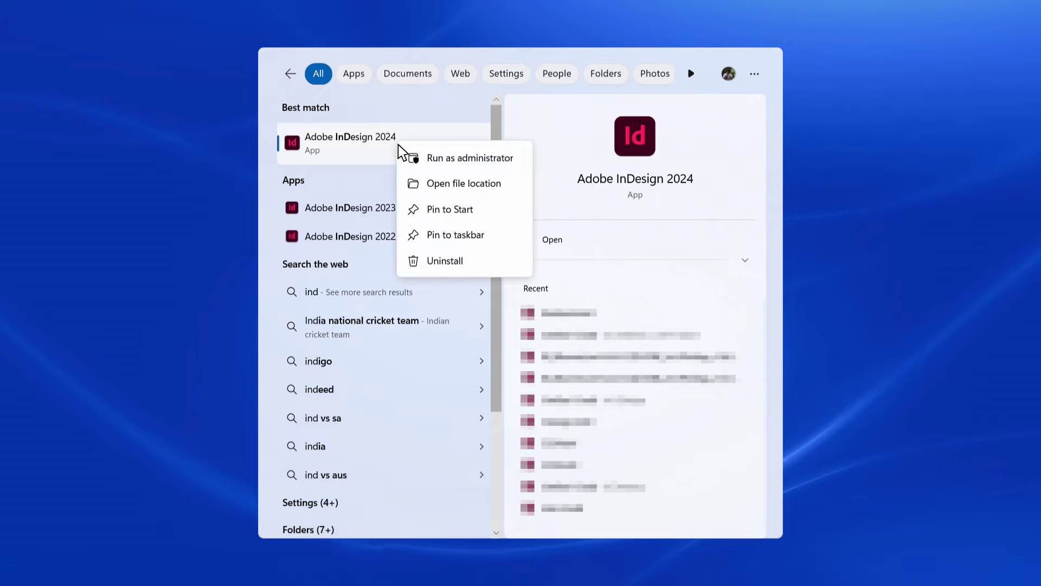
{"action": "left_click", "coordinate": [456, 159]}
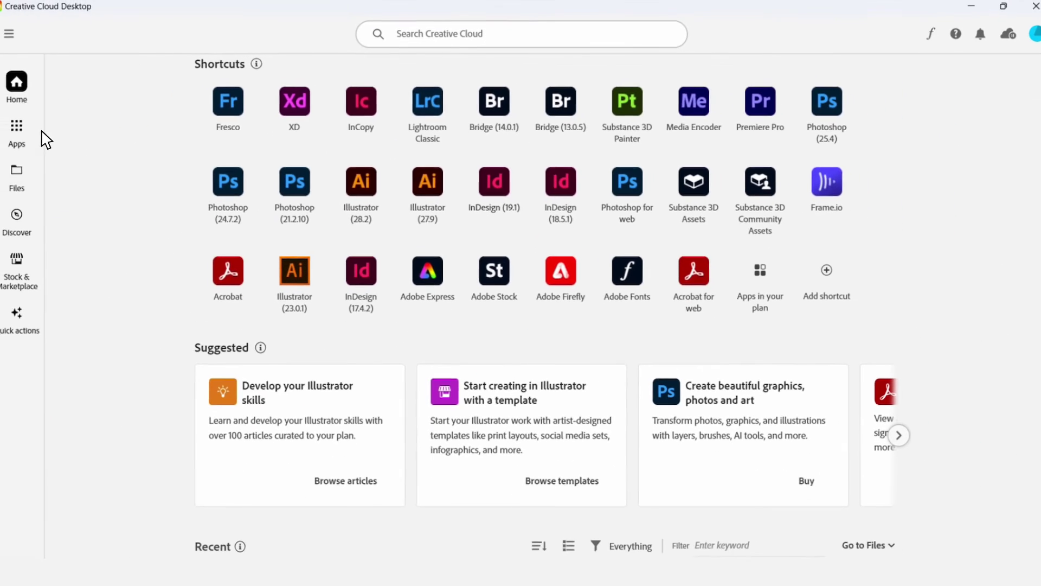
Show Creative Cloud's Apps page listing 11 pending updates, including InDesign v19.2.
{"action": "left_click", "coordinate": [27, 131]}
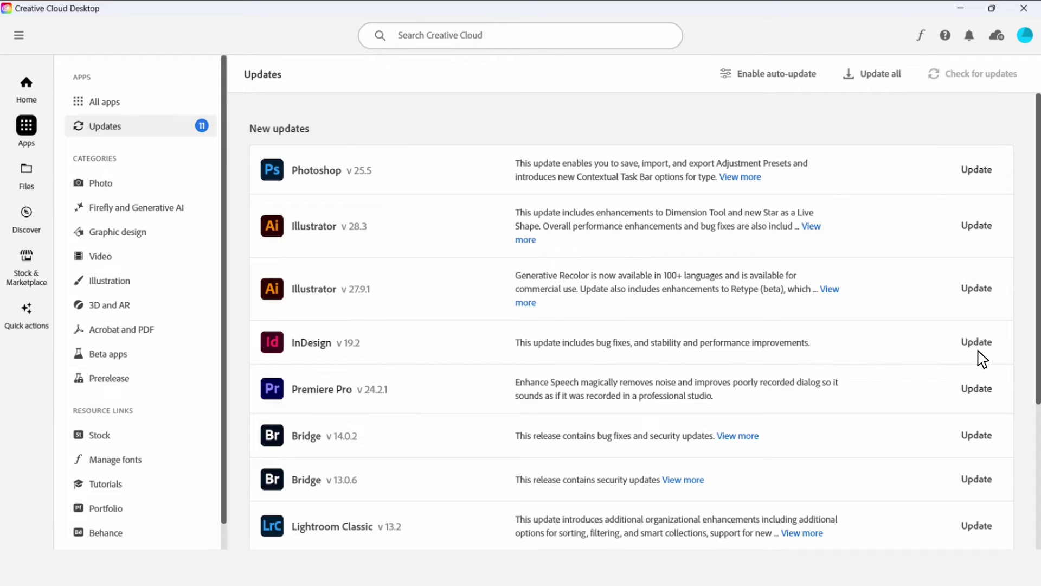
Browse InDesign's other versions, such as 18.5.1 and 18.4, from the All apps list.
{"action": "left_click", "coordinate": [80, 106]}
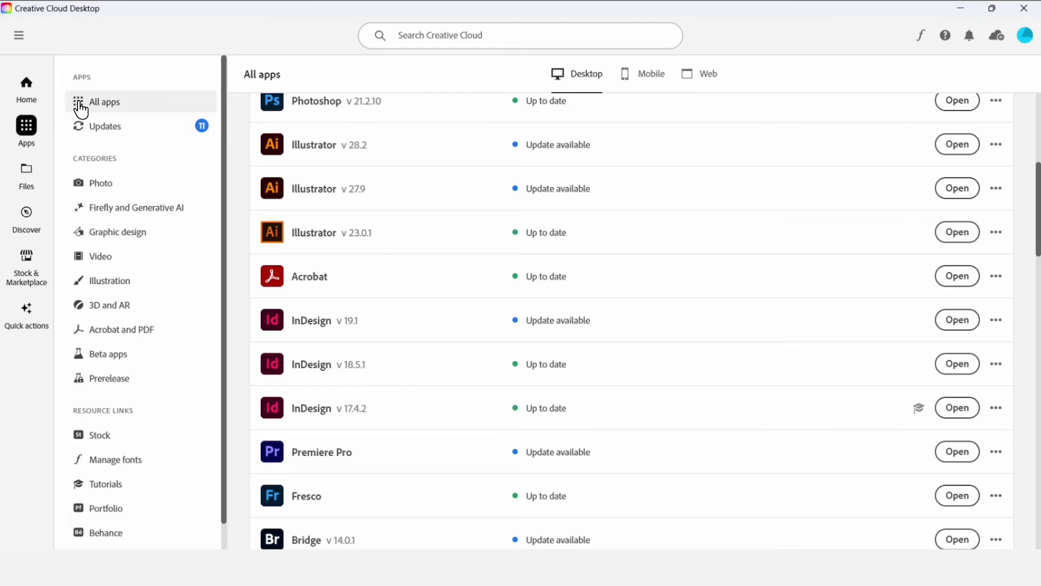
{"action": "left_click", "coordinate": [997, 320]}
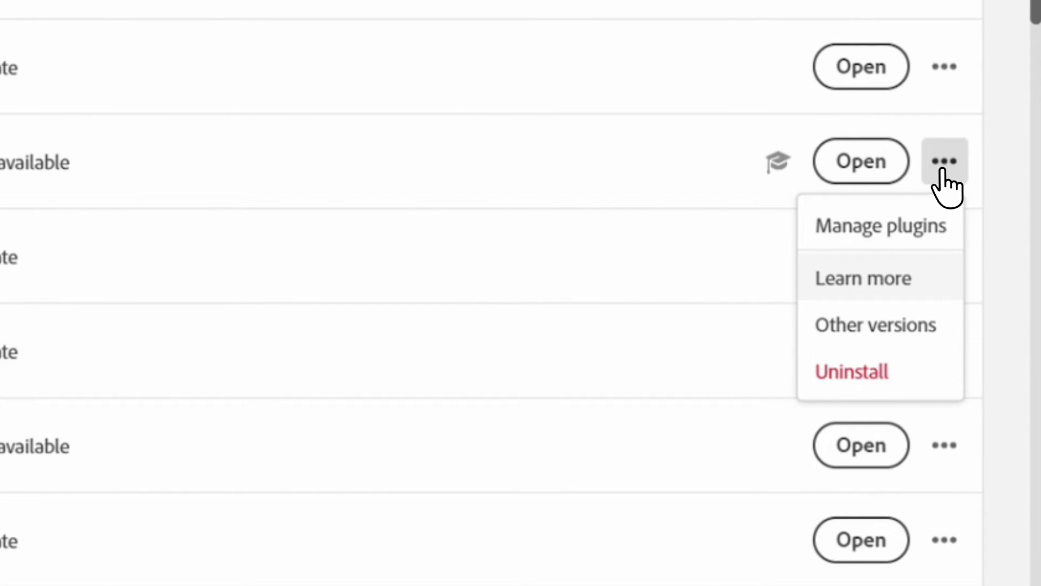
{"action": "left_click", "coordinate": [871, 326]}
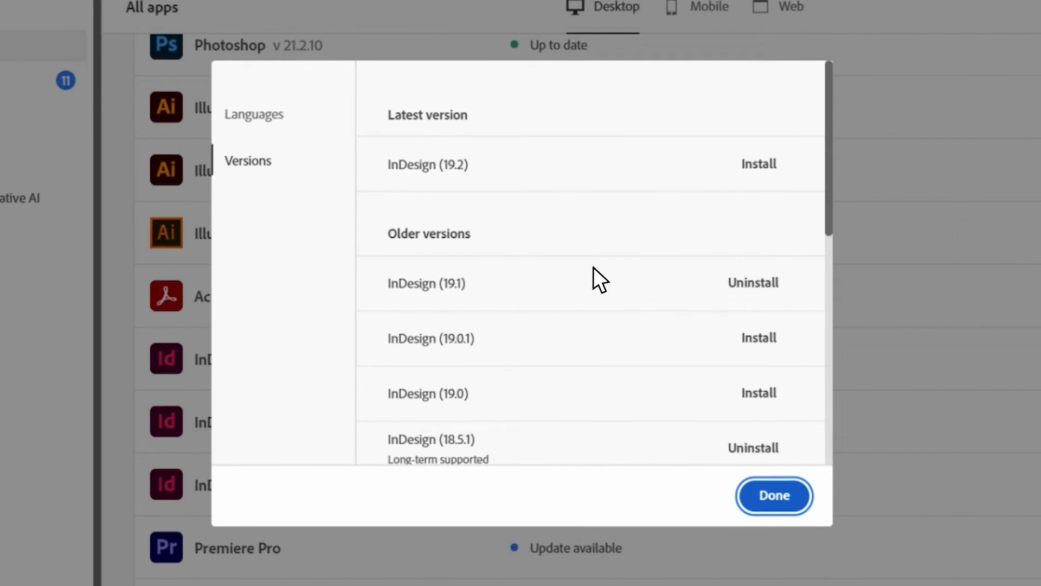
{"action": "scroll", "coordinate": [593, 267], "scroll_direction": "down", "scroll_amount": 3}
{"action": "scroll", "coordinate": [593, 267], "scroll_direction": "down", "scroll_amount": 4}
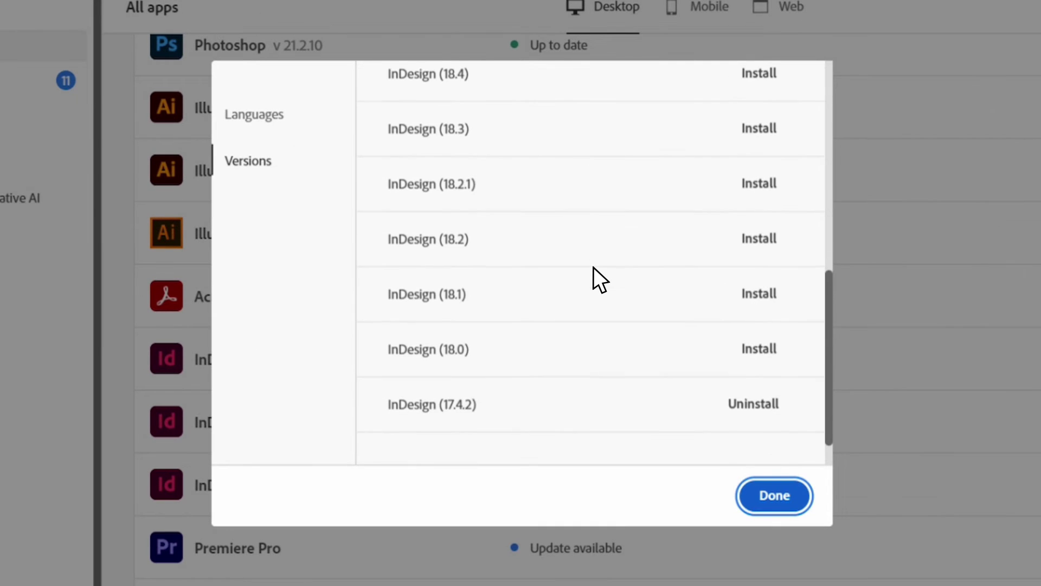
{"action": "scroll", "coordinate": [594, 267], "scroll_direction": "up", "scroll_amount": 4}
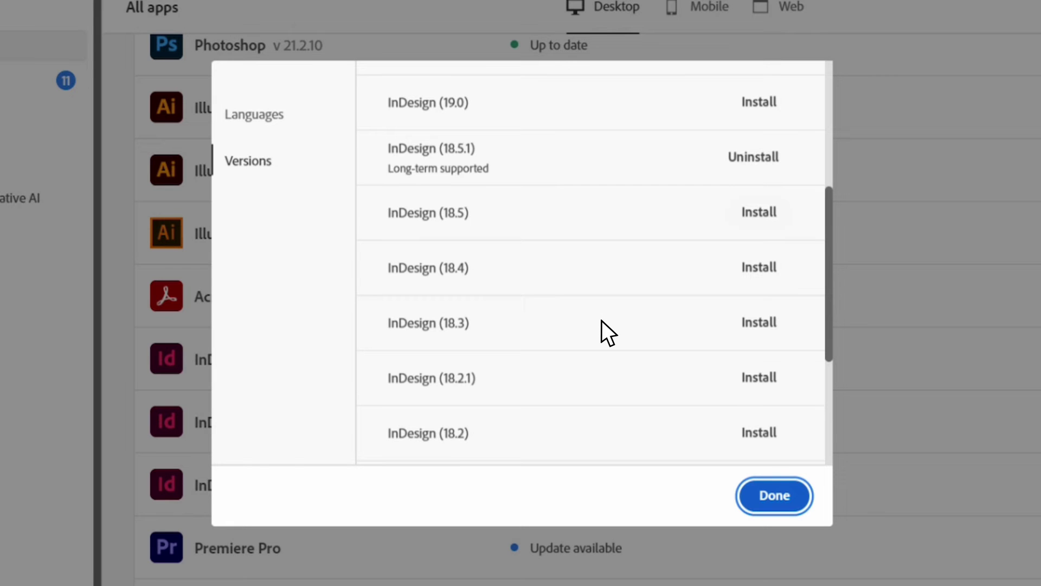
Close the versions list and allow Adobe to contact you in InDesign's crash report.
{"action": "left_click", "coordinate": [774, 497]}
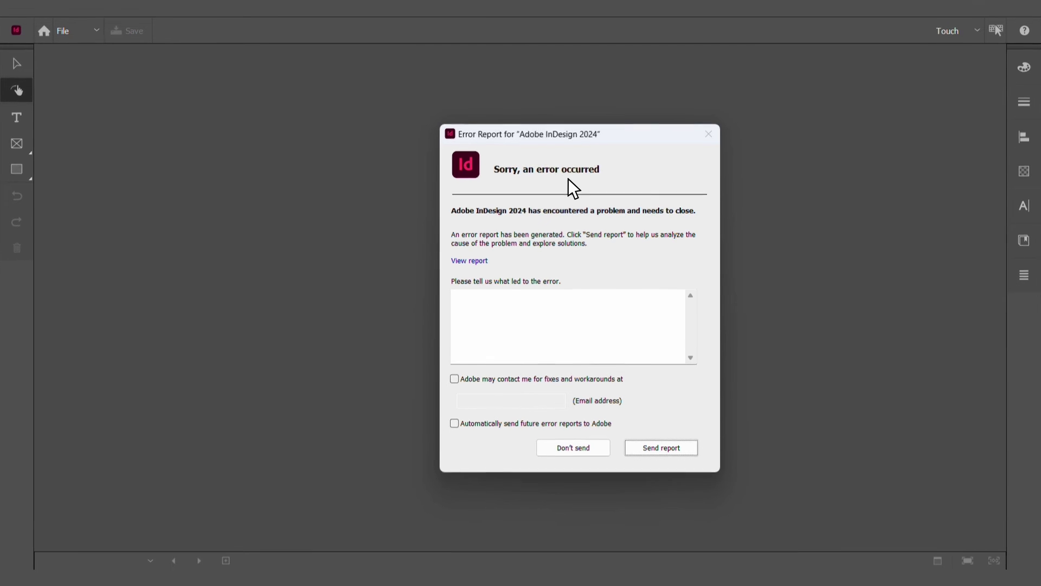
{"action": "left_click", "coordinate": [455, 378]}
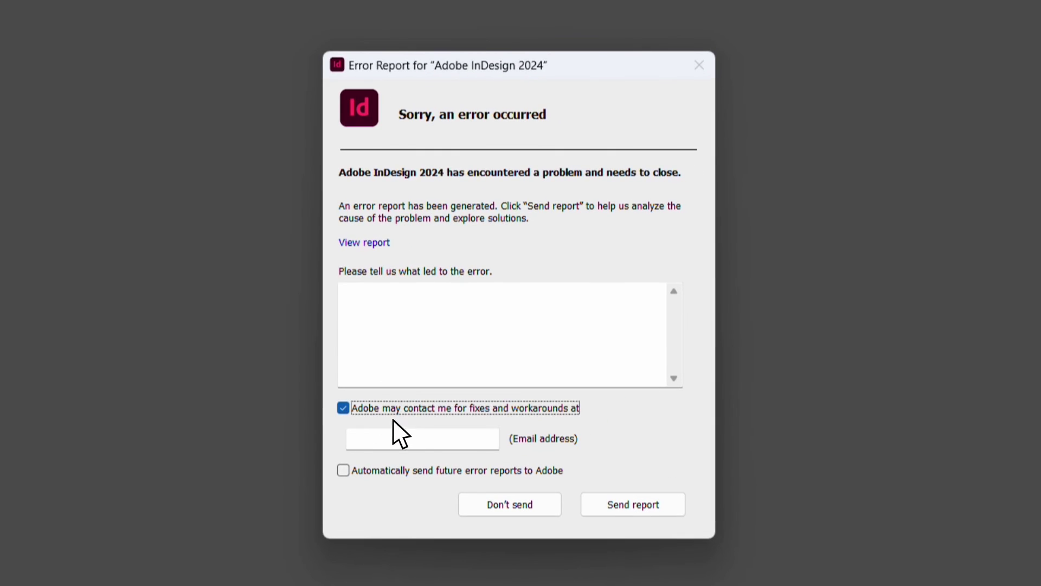
{"action": "left_click", "coordinate": [421, 438]}
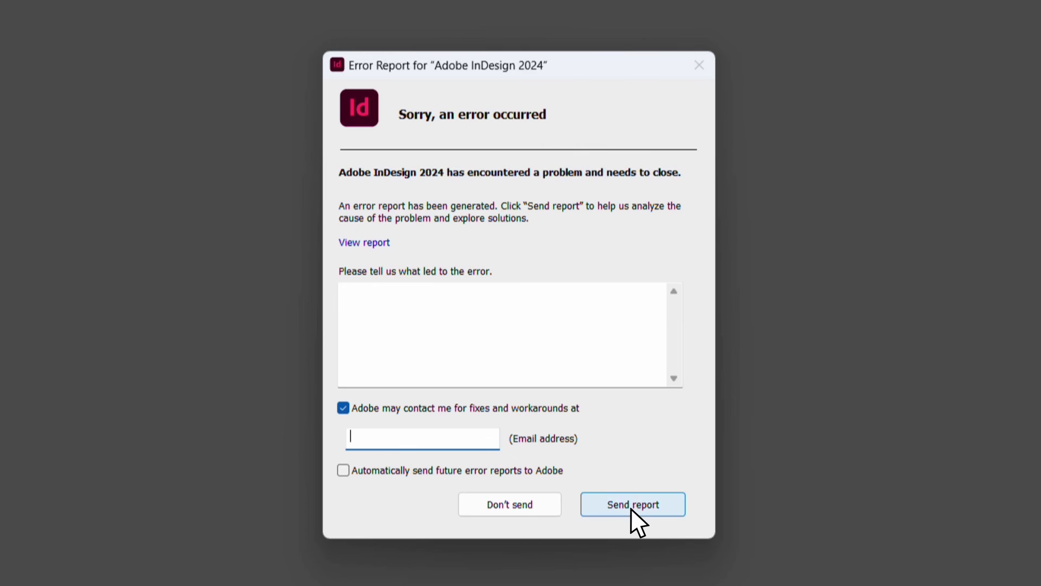
Open the crash report details and select its XML text.
{"action": "left_click", "coordinate": [362, 245]}
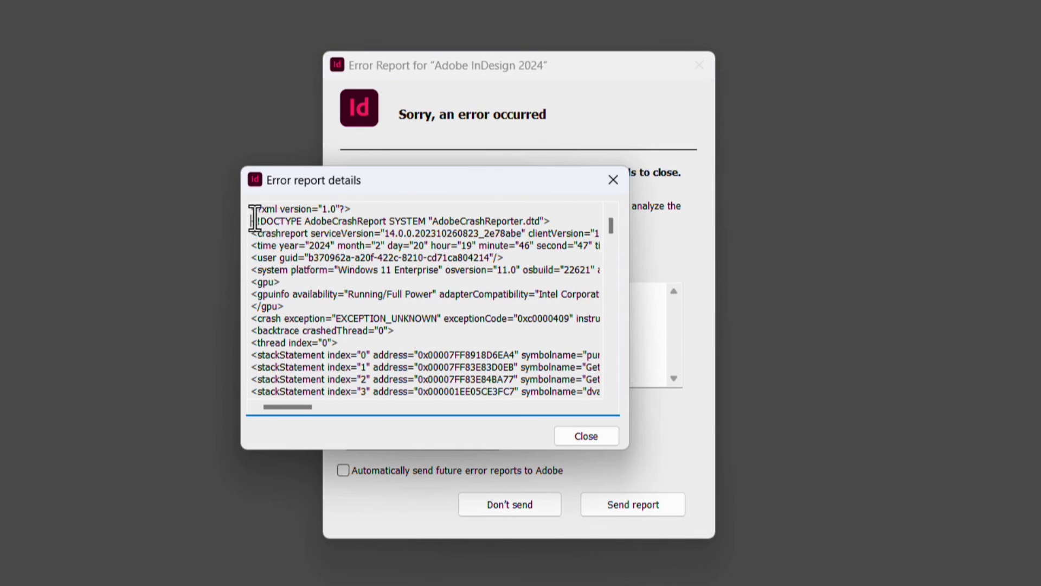
{"action": "left_click_drag", "start_coordinate": [254, 209], "coordinate": [452, 433]}
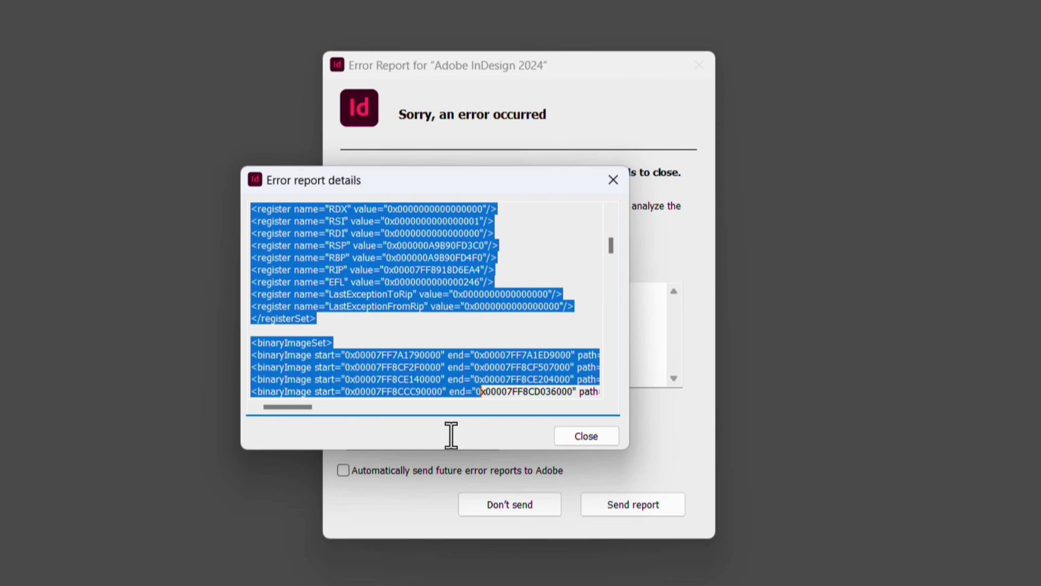